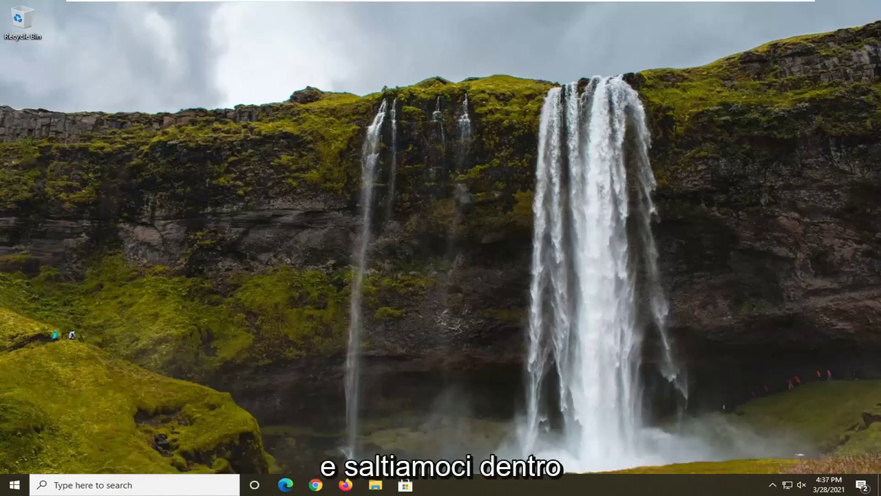
Search for regedit and launch Registry Editor as administrator, approving the UAC prompt
{"action": "left_click", "coordinate": [13, 485]}
{"action": "type", "text": "regedit"}
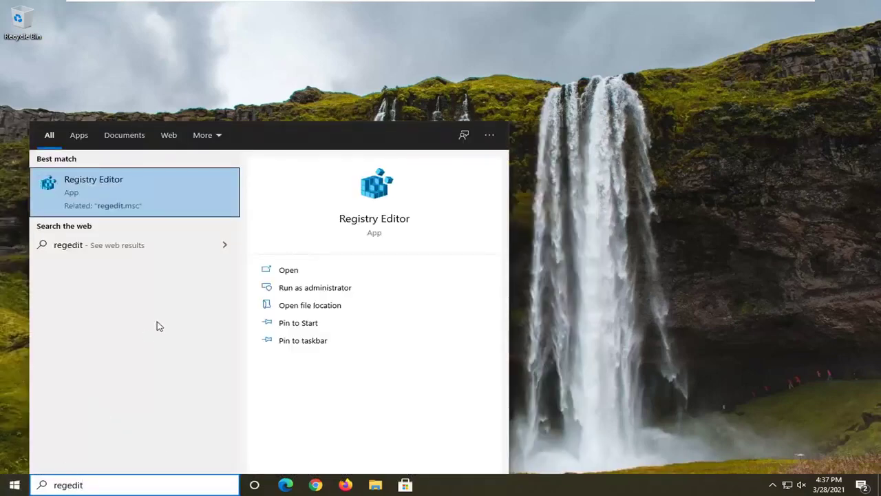
{"action": "right_click", "coordinate": [101, 206]}
{"action": "left_click", "coordinate": [152, 215]}
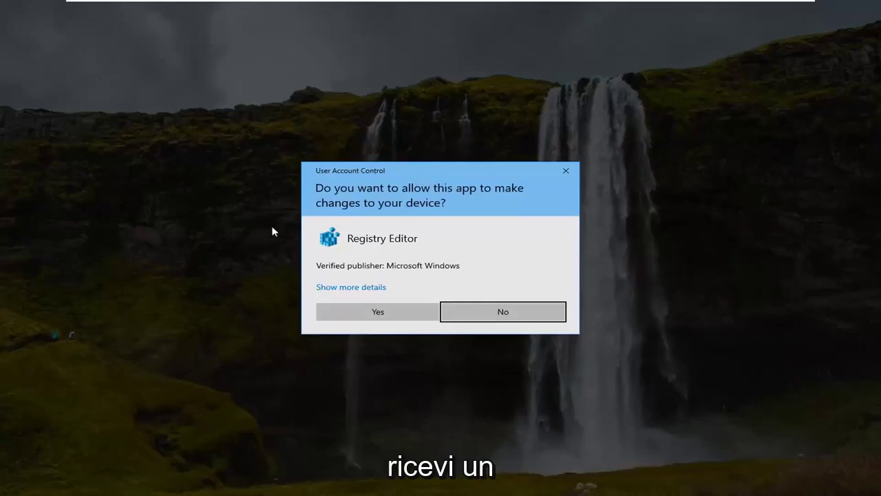
{"action": "left_click", "coordinate": [368, 313]}
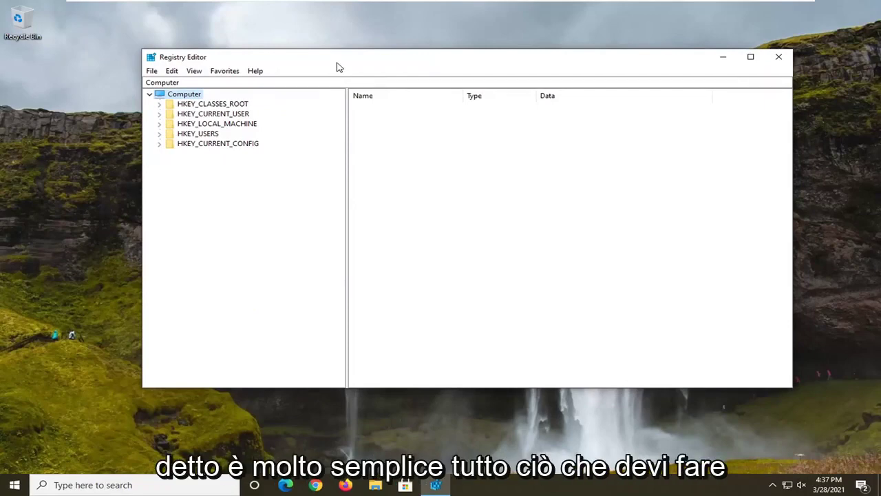
{"action": "left_click_drag", "start_coordinate": [337, 66], "coordinate": [328, 66]}
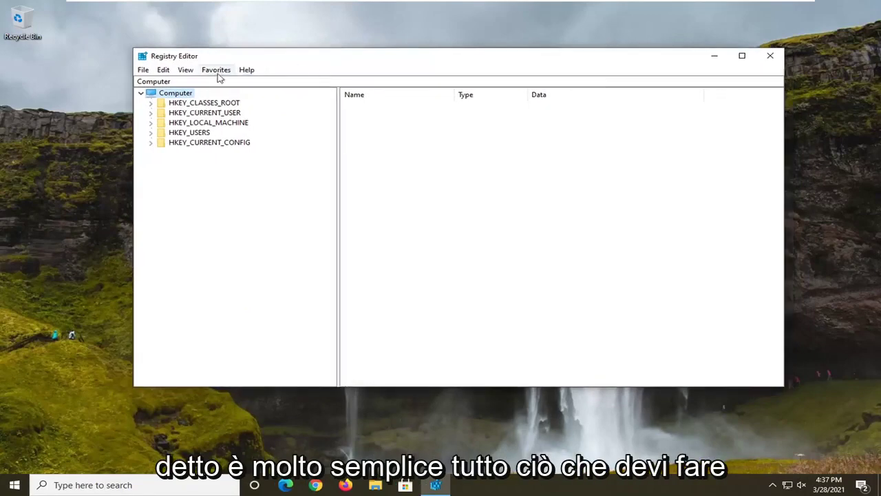
{"action": "left_click", "coordinate": [143, 69]}
{"action": "left_click", "coordinate": [160, 96]}
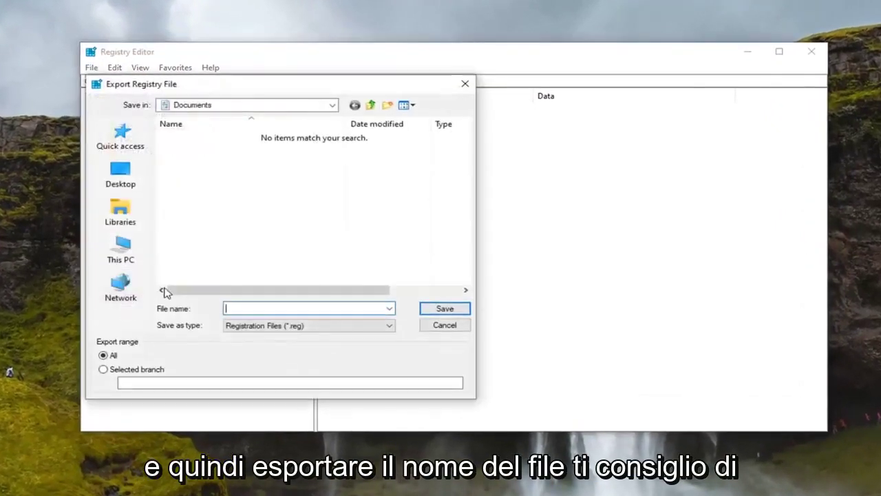
{"action": "left_click", "coordinate": [266, 311]}
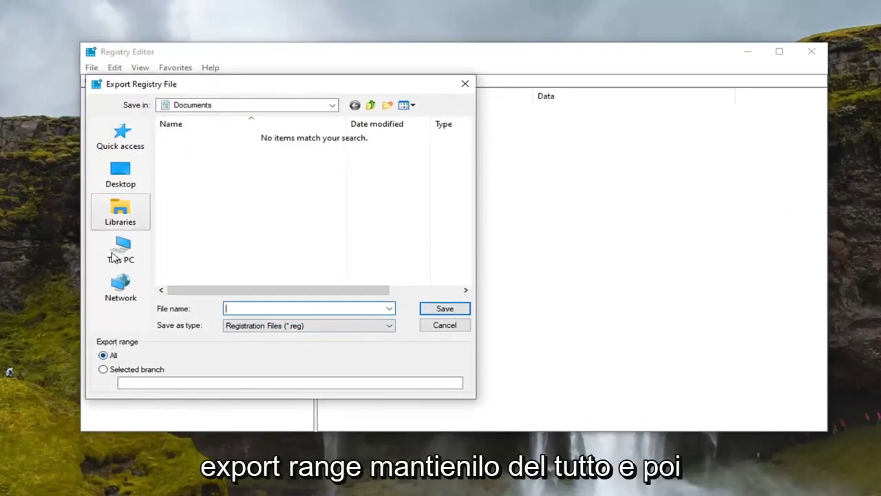
{"action": "left_click", "coordinate": [122, 179]}
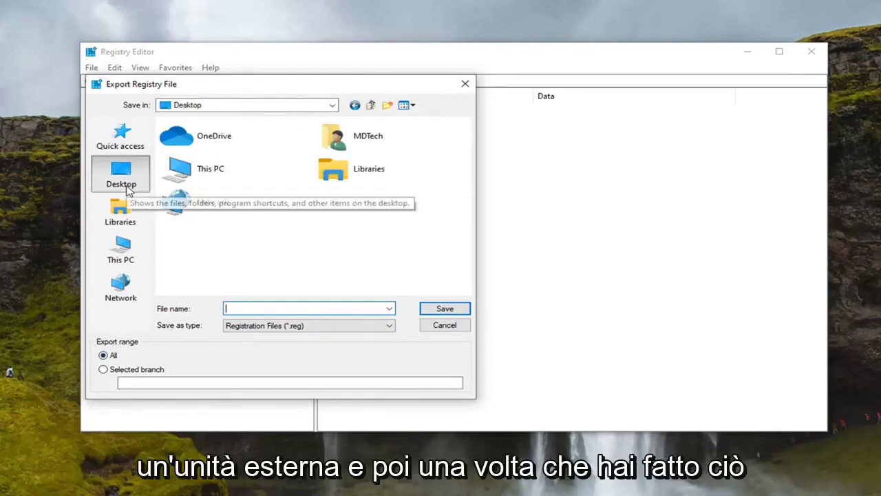
{"action": "left_click", "coordinate": [441, 327]}
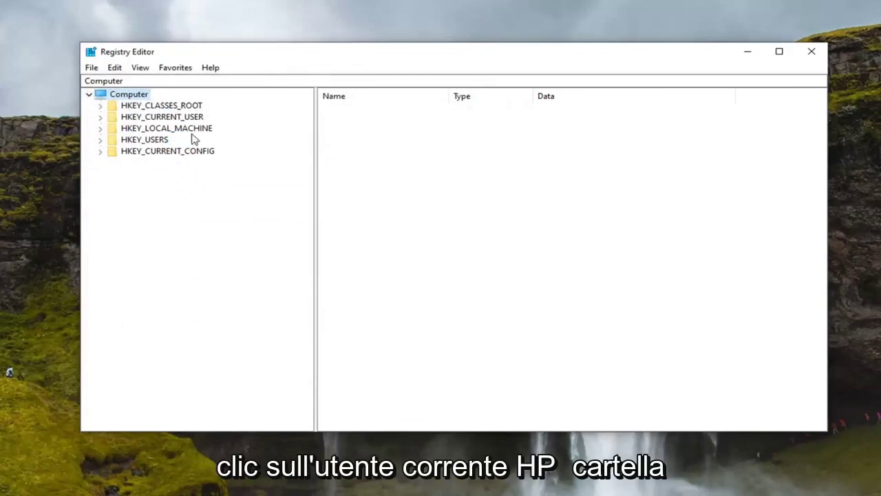
Expand HKEY_CURRENT_USER down to SOFTWARE\Microsoft, collapsing HKEY_LOCAL_MACHINE again
{"action": "double_click", "coordinate": [170, 129]}
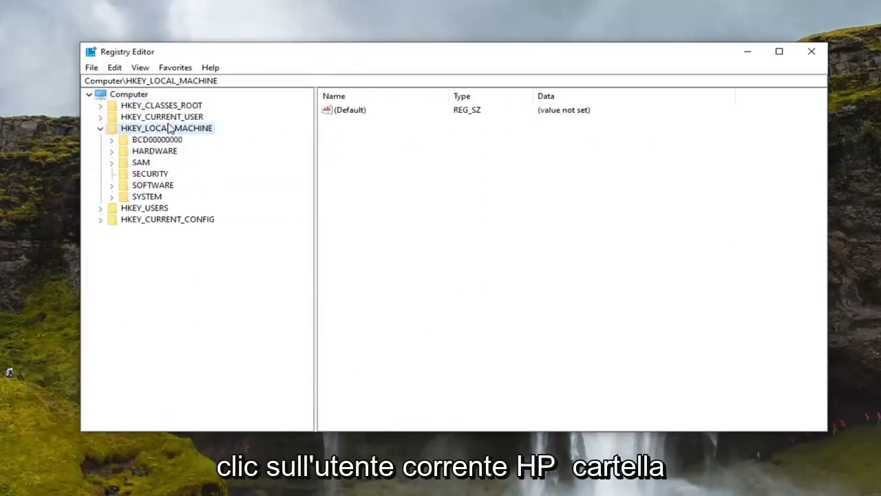
{"action": "double_click", "coordinate": [168, 117]}
{"action": "left_click", "coordinate": [100, 264]}
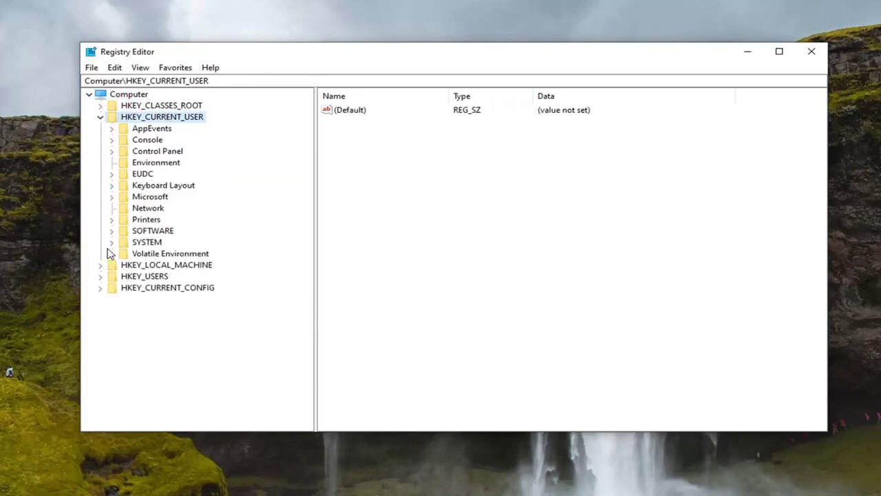
{"action": "double_click", "coordinate": [152, 231]}
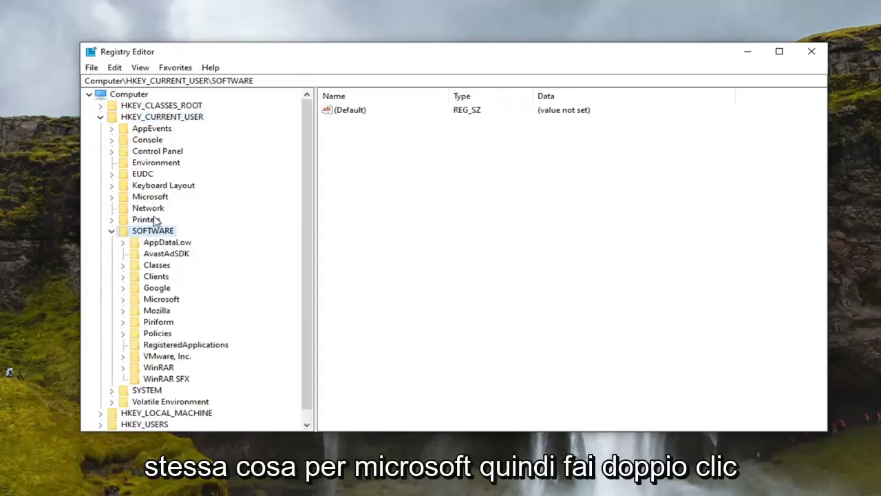
{"action": "double_click", "coordinate": [149, 289]}
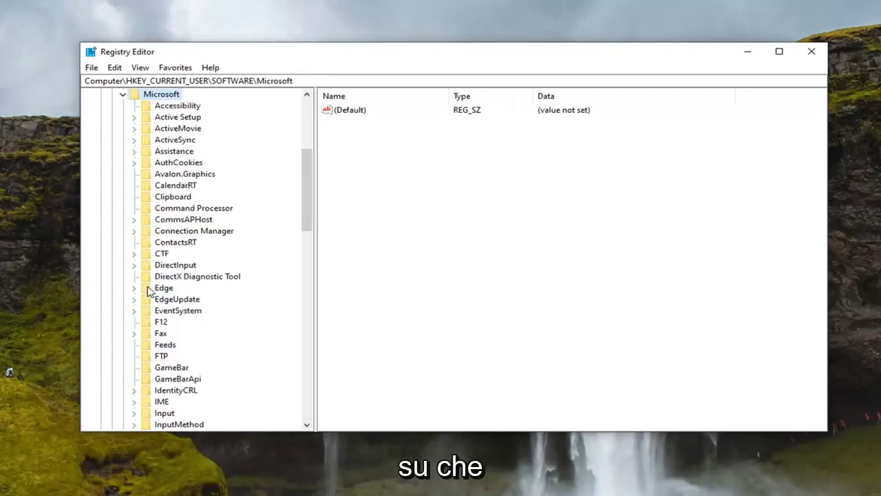
Expand Windows and CurrentVersion, then select the Policies key to view its values
{"action": "scroll", "coordinate": [165, 255], "scroll_direction": "down", "scroll_amount": 18}
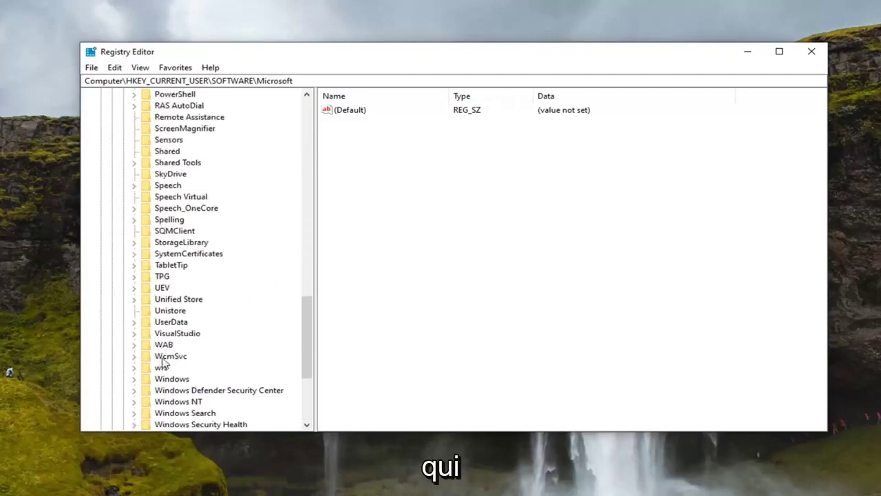
{"action": "scroll", "coordinate": [163, 348], "scroll_direction": "down", "scroll_amount": 1}
{"action": "double_click", "coordinate": [169, 345]}
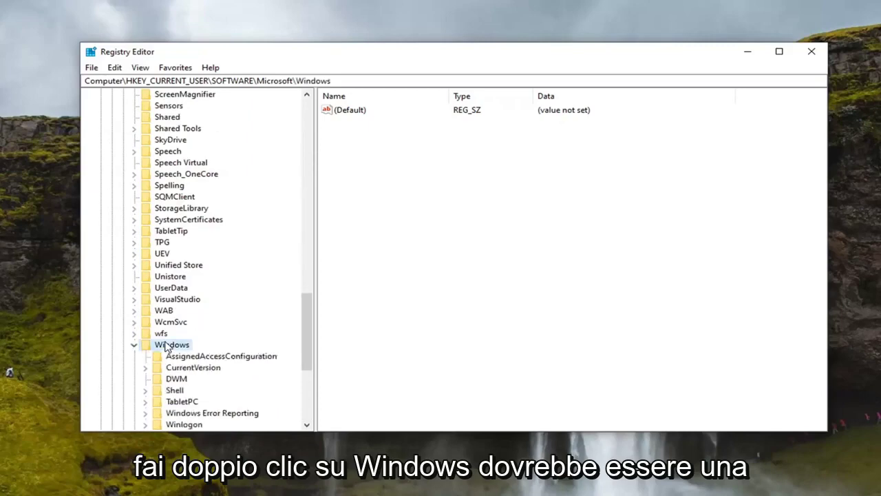
{"action": "scroll", "coordinate": [193, 334], "scroll_direction": "down", "scroll_amount": 1}
{"action": "left_click", "coordinate": [194, 335]}
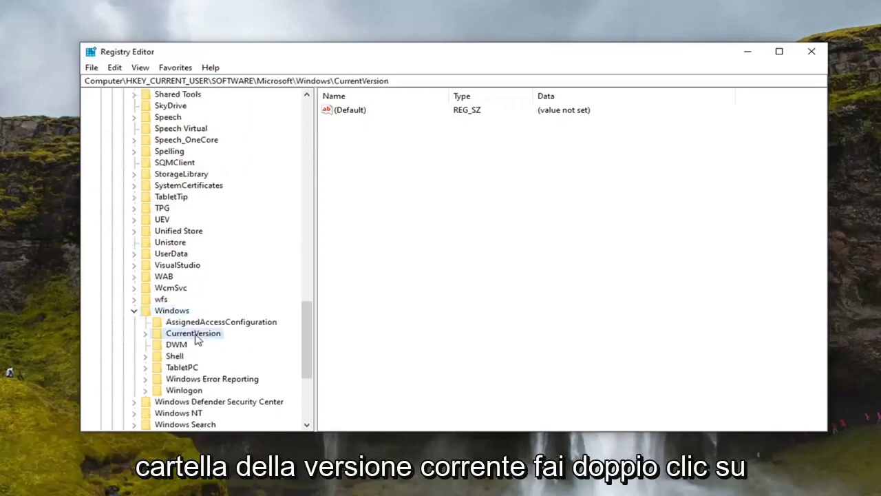
{"action": "double_click", "coordinate": [195, 334]}
{"action": "scroll", "coordinate": [194, 338], "scroll_direction": "down", "scroll_amount": 7}
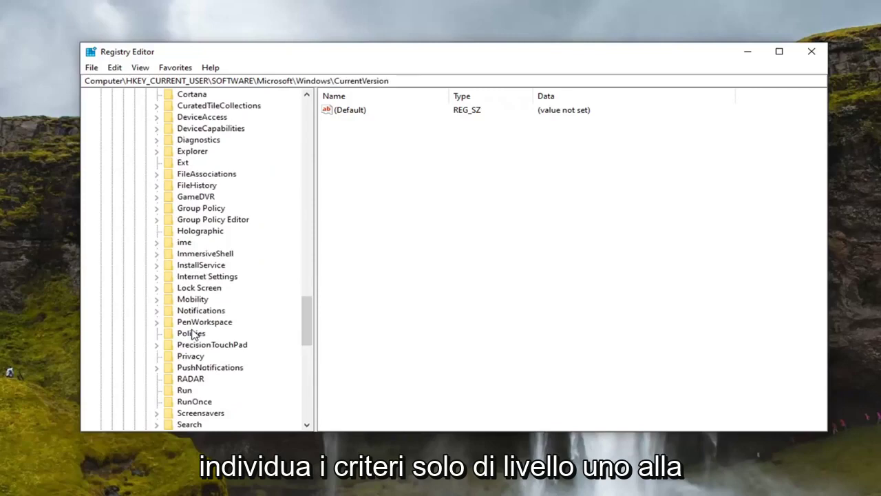
{"action": "left_click", "coordinate": [189, 335]}
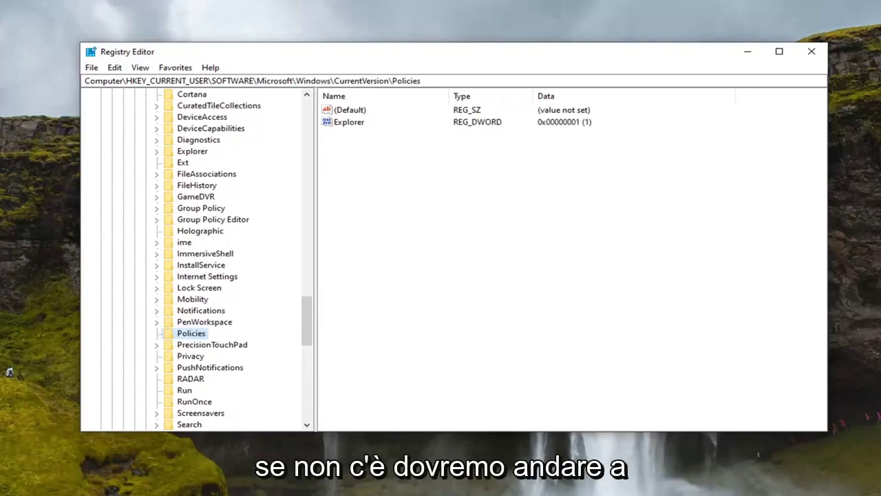
Create a new subkey named Explorer under the Policies key
{"action": "right_click", "coordinate": [195, 338]}
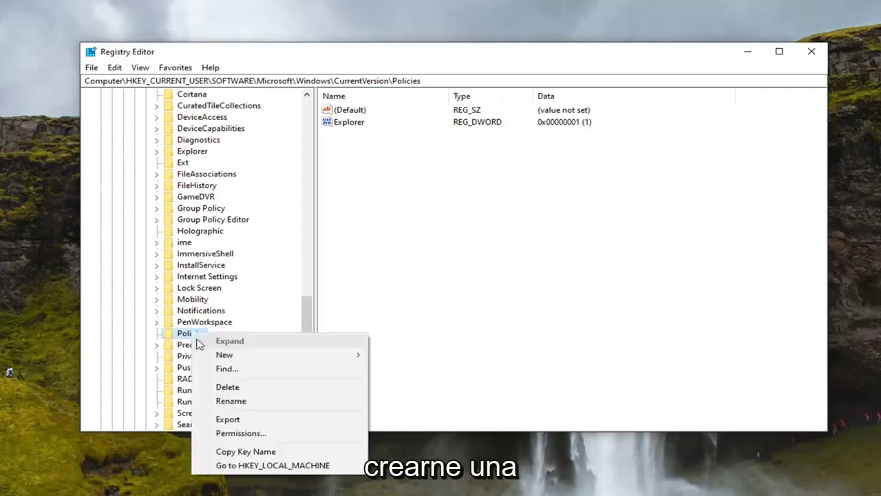
{"action": "key", "text": "Escape"}
{"action": "right_click", "coordinate": [192, 339]}
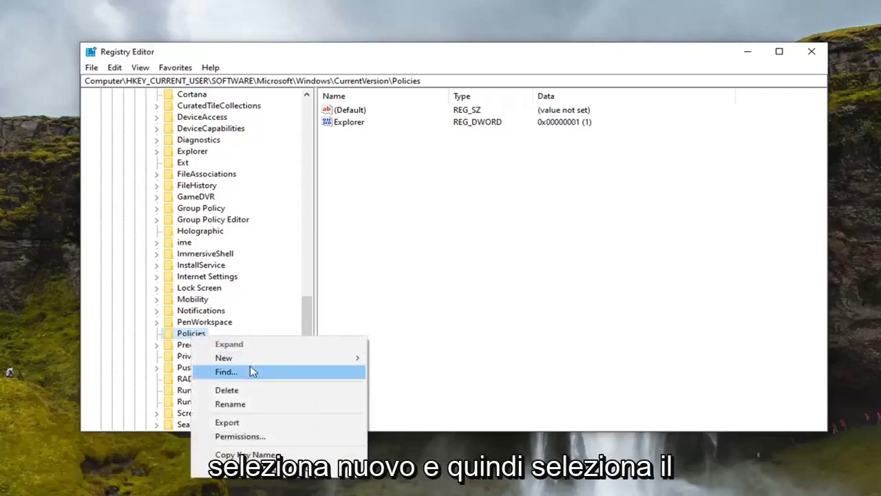
{"action": "mouse_move", "coordinate": [258, 364]}
{"action": "left_click", "coordinate": [416, 359]}
{"action": "type", "text": "E"}
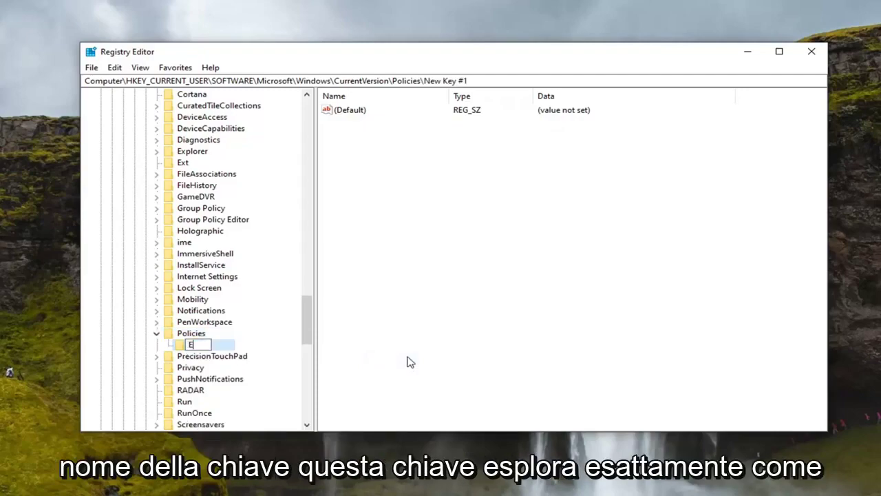
{"action": "type", "text": "xplorer"}
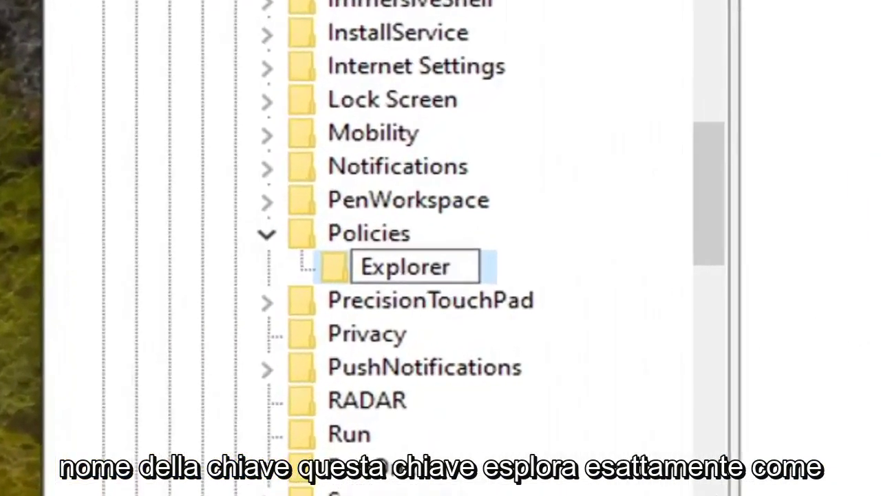
{"action": "key", "text": "Return"}
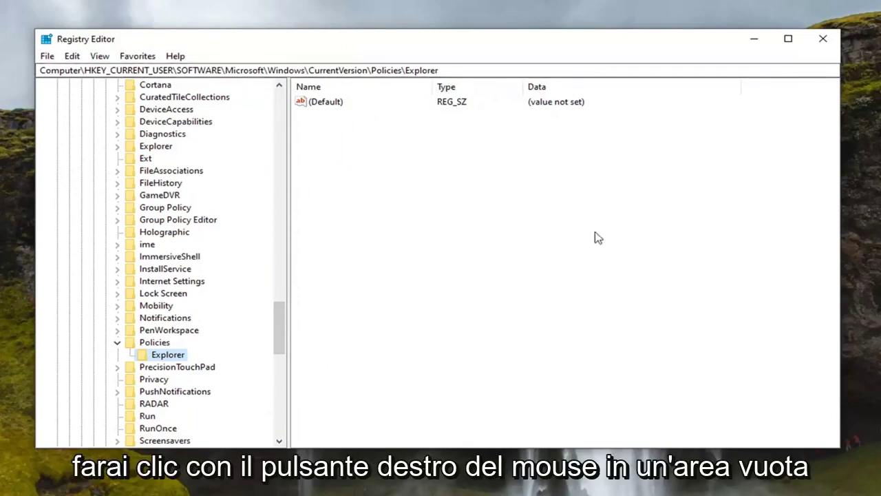
Add a DWORD (32-bit) value named NoCDBurning to the Explorer key
{"action": "right_click", "coordinate": [365, 161]}
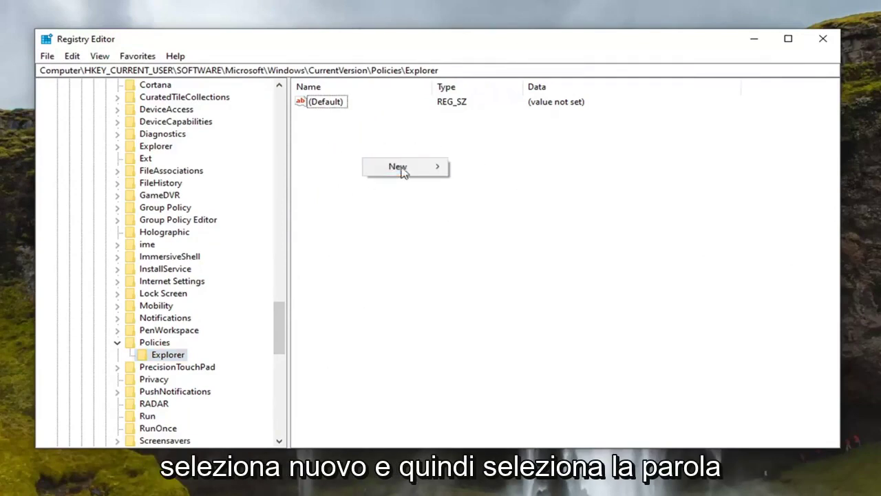
{"action": "mouse_move", "coordinate": [403, 170]}
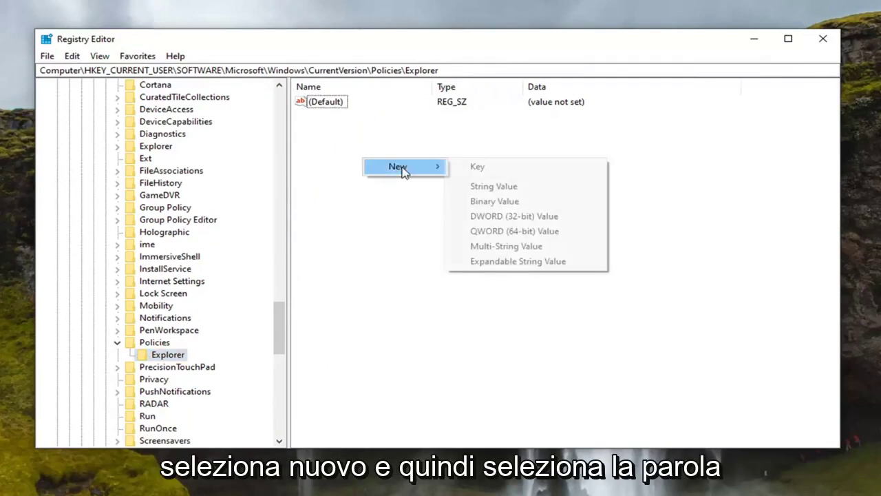
{"action": "left_click", "coordinate": [509, 218]}
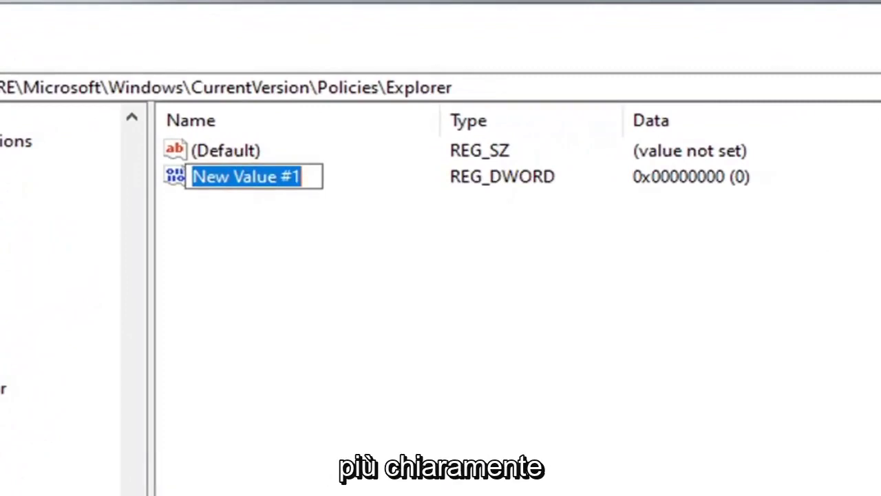
{"action": "type", "text": "NoCD"}
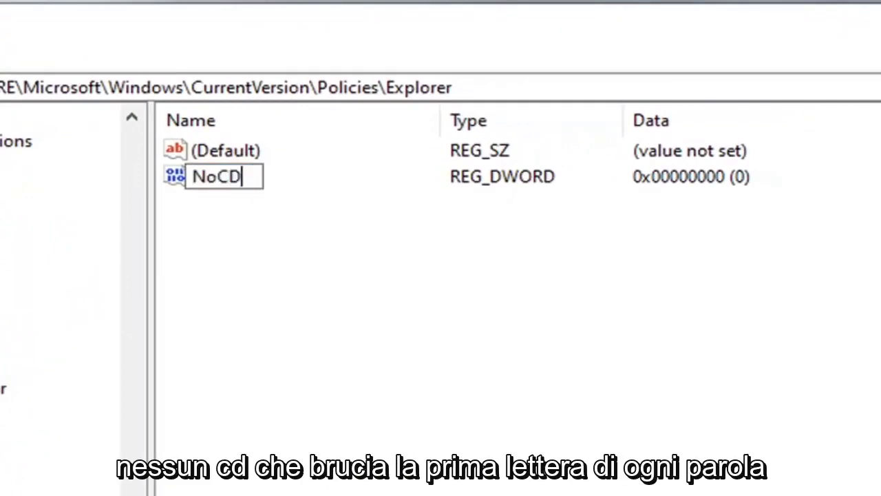
{"action": "type", "text": "Burning"}
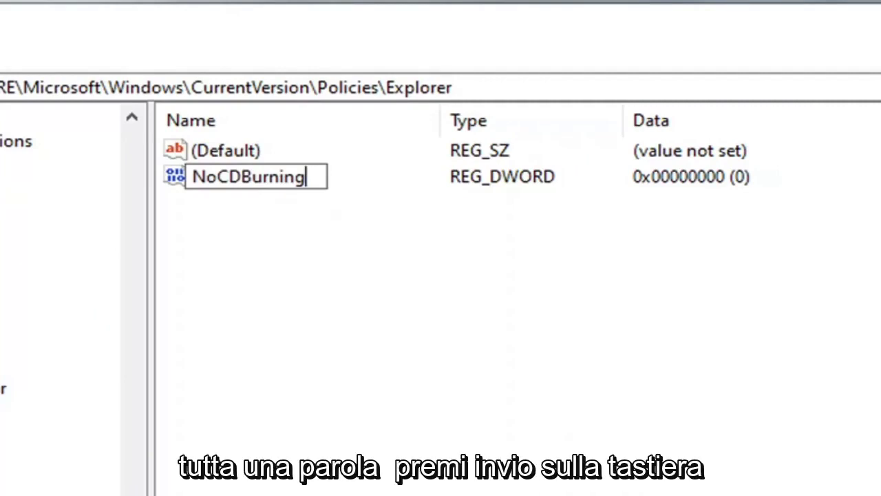
{"action": "key", "text": "Return"}
Set NoCDBurning's data to 1 in hexadecimal, confirm it, and move back to Policies
{"action": "double_click", "coordinate": [222, 181]}
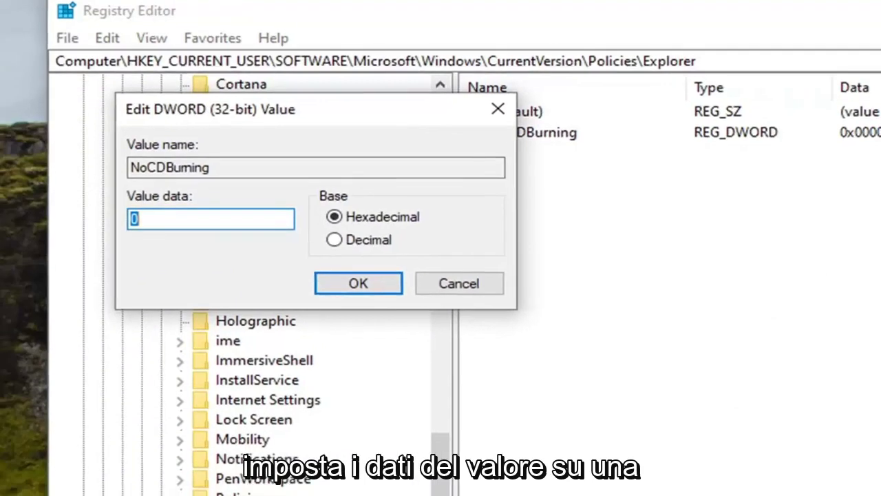
{"action": "type", "text": "1"}
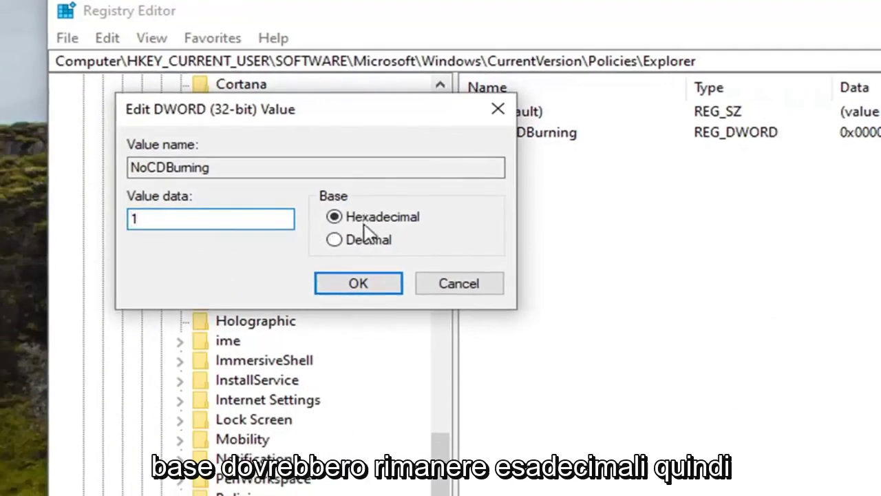
{"action": "key", "text": "BackSpace"}
{"action": "type", "text": "0"}
{"action": "type", "text": "1"}
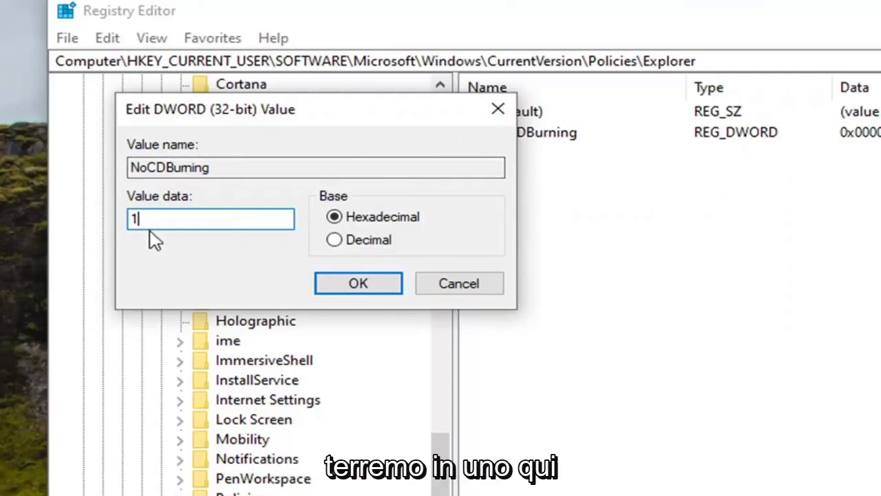
{"action": "left_click", "coordinate": [349, 288]}
{"action": "key", "text": "BackSpace"}
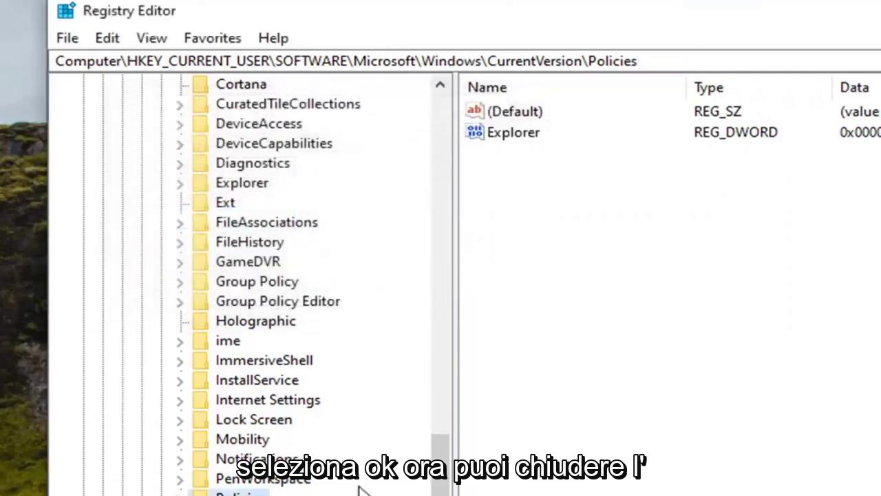
Collapse CurrentVersion, Windows, Microsoft, SOFTWARE and HKEY_CURRENT_USER, then close Registry Editor
{"action": "scroll", "coordinate": [421, 287], "scroll_direction": "up", "scroll_amount": 10}
{"action": "scroll", "coordinate": [260, 383], "scroll_direction": "down", "scroll_amount": 5}
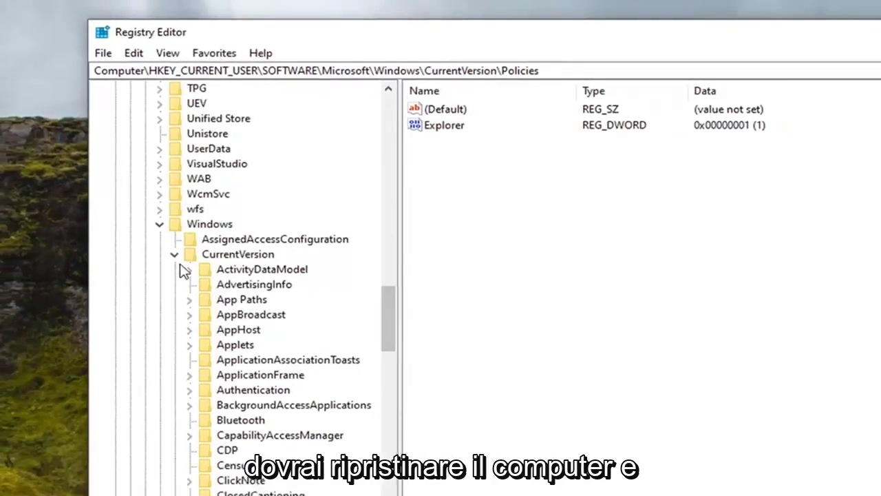
{"action": "left_click", "coordinate": [170, 267]}
{"action": "left_click", "coordinate": [154, 235]}
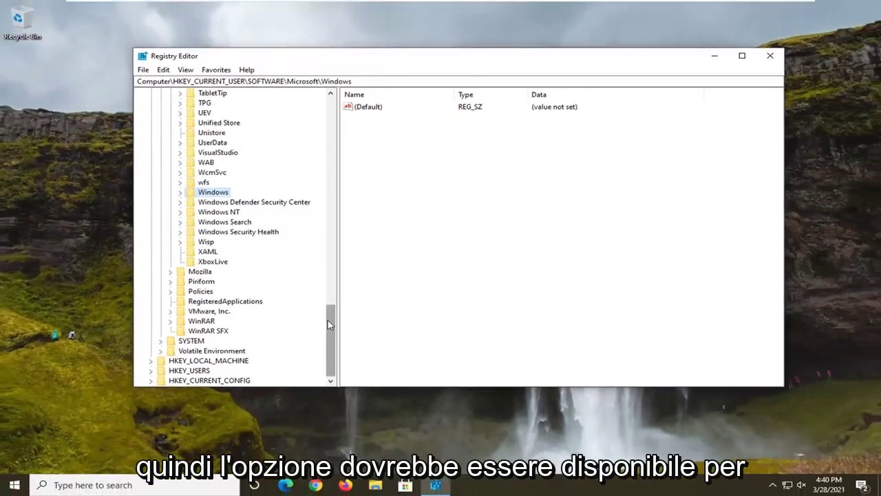
{"action": "scroll", "coordinate": [327, 117], "scroll_direction": "up", "scroll_amount": 10}
{"action": "left_click", "coordinate": [164, 295]}
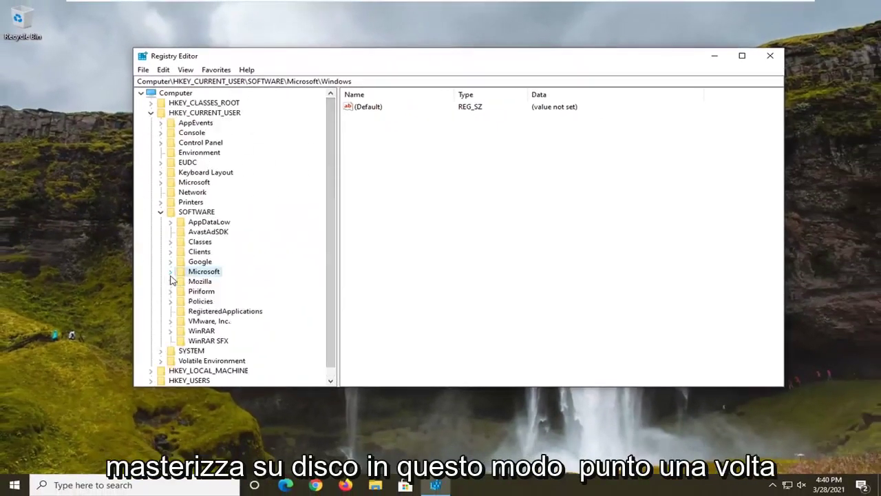
{"action": "left_click", "coordinate": [159, 212]}
{"action": "left_click", "coordinate": [151, 113]}
{"action": "left_click", "coordinate": [165, 94]}
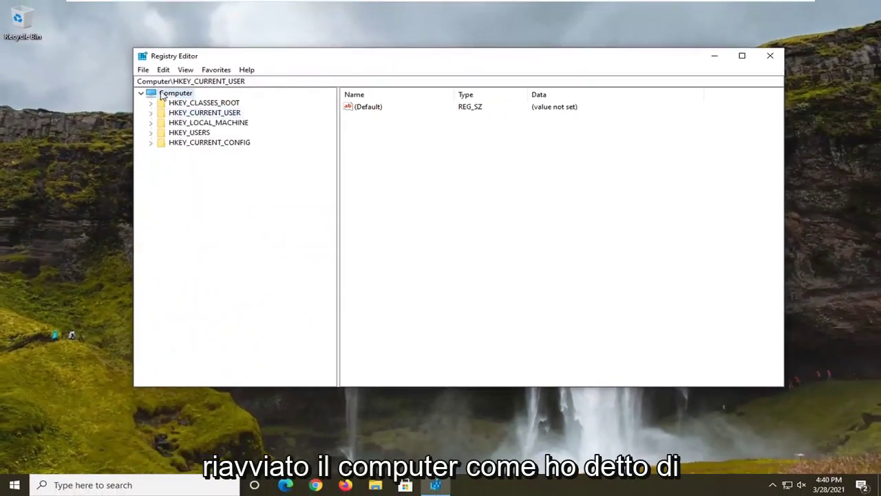
{"action": "left_click", "coordinate": [770, 55]}
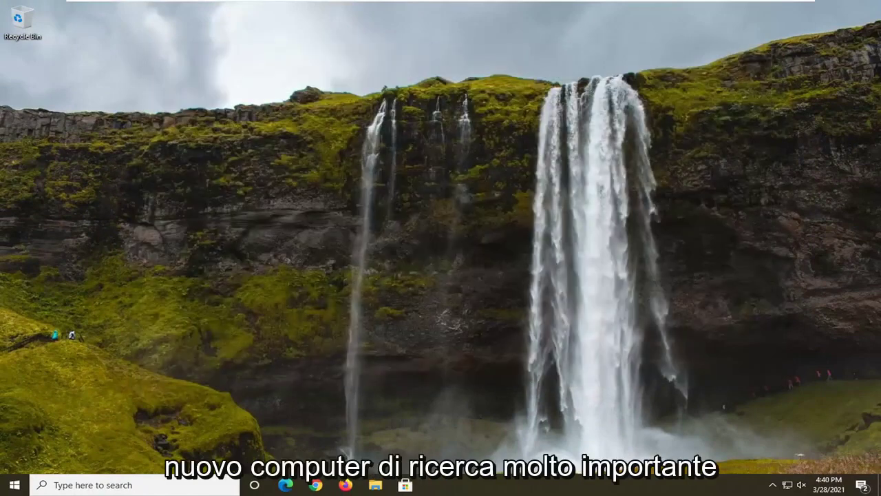